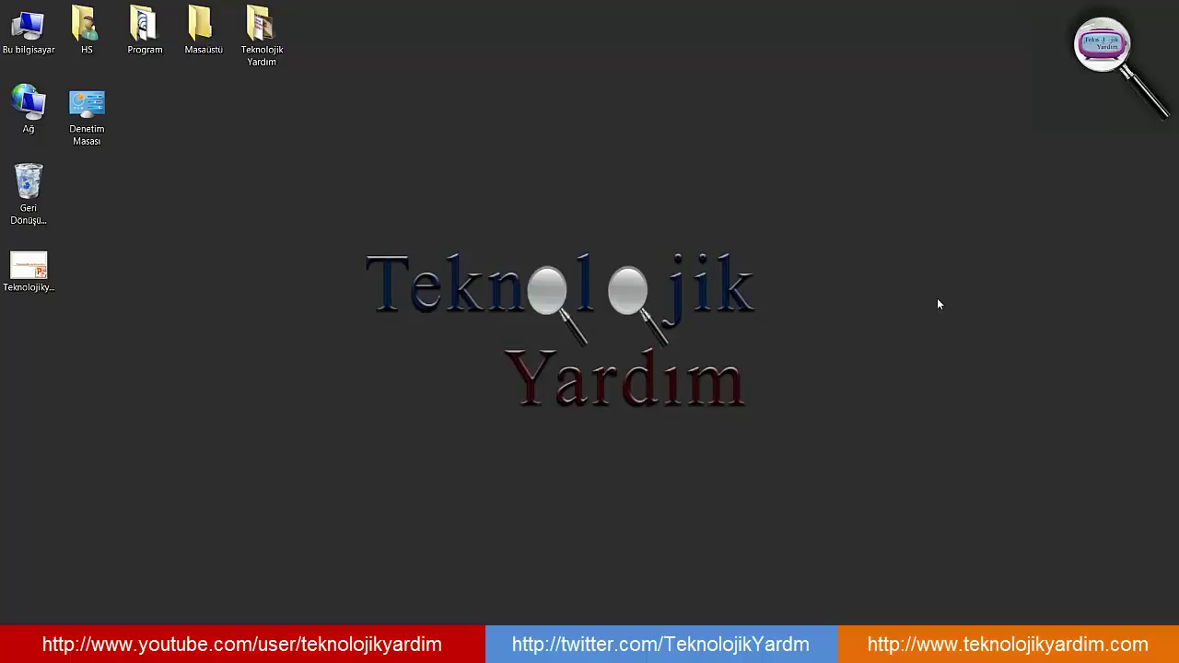
Open Teknolojikyardim.pptx and bring up the Farklı Kaydet dialog for the Masaüstü folder
left_click(30, 288)
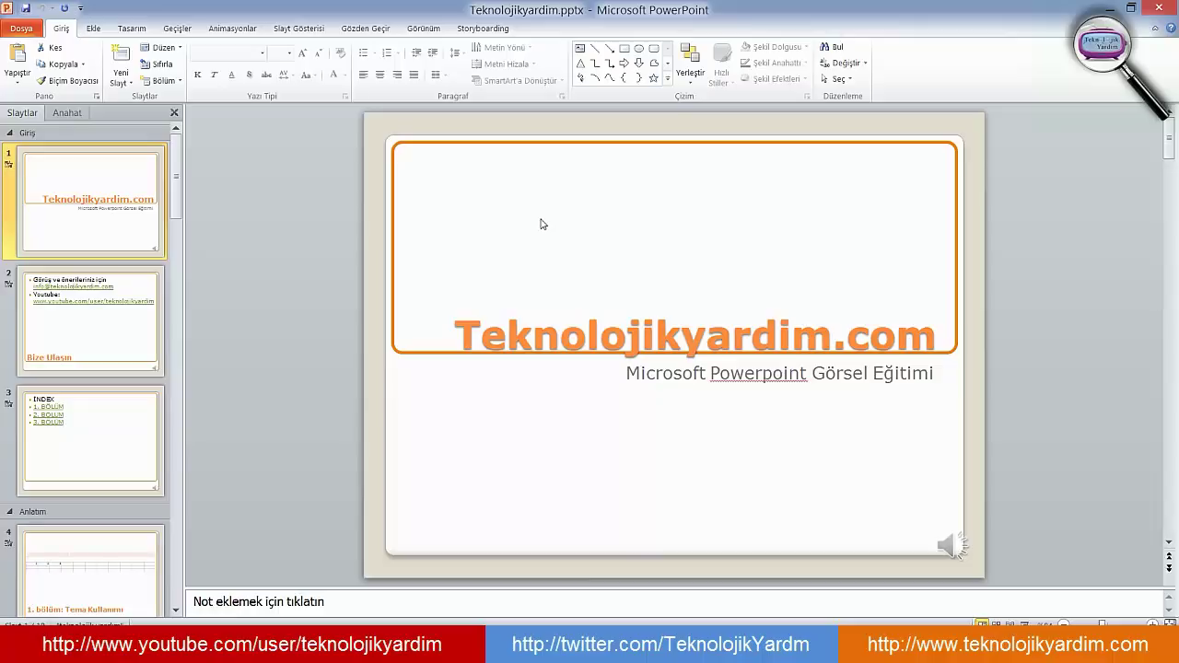
left_click(21, 29)
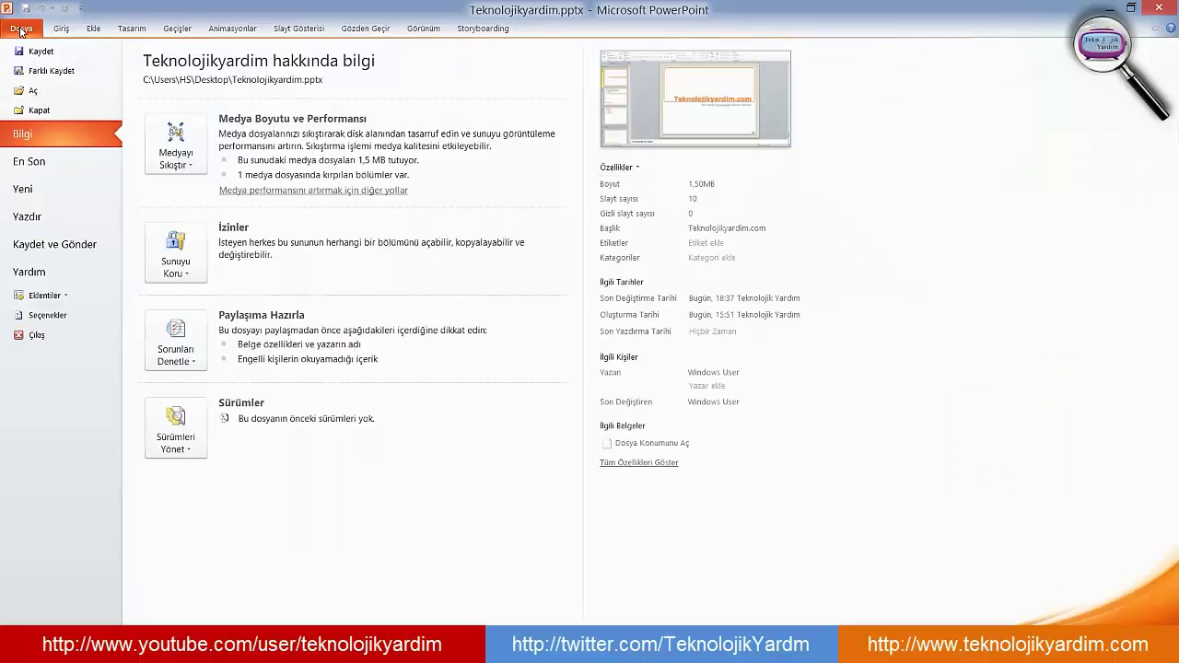
left_click(51, 71)
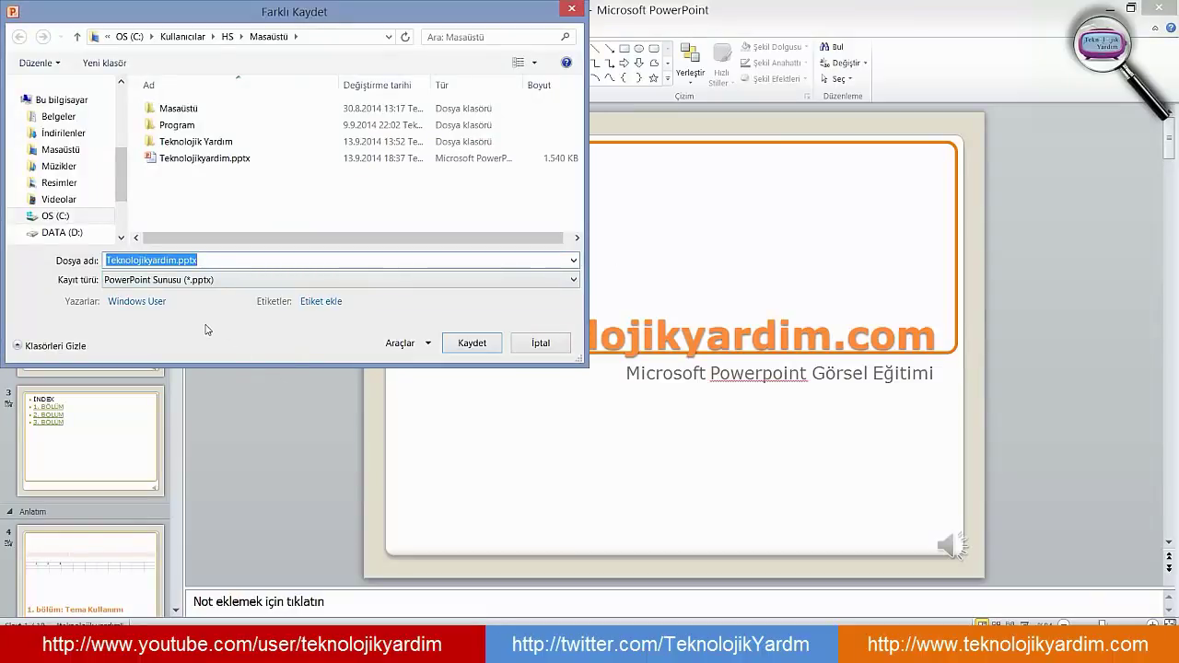
Save a PowerPoint Gösterisi (*.ppsx) copy to the desktop, then minimize PowerPoint
left_click(201, 280)
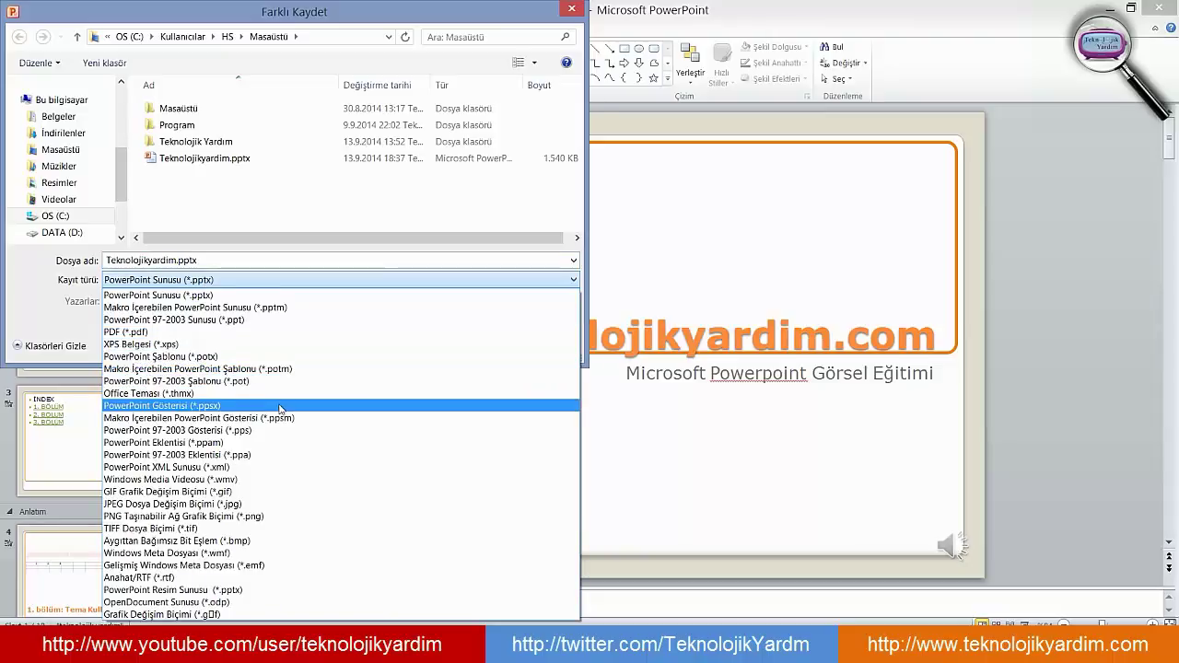
left_click(281, 406)
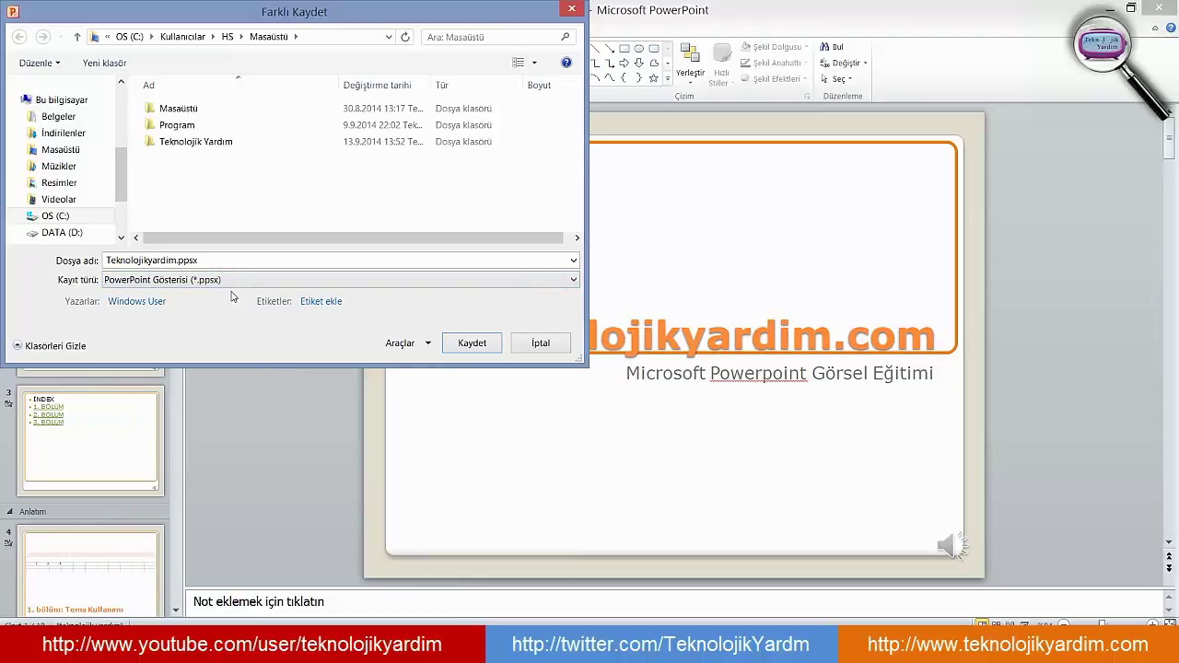
left_click(486, 346)
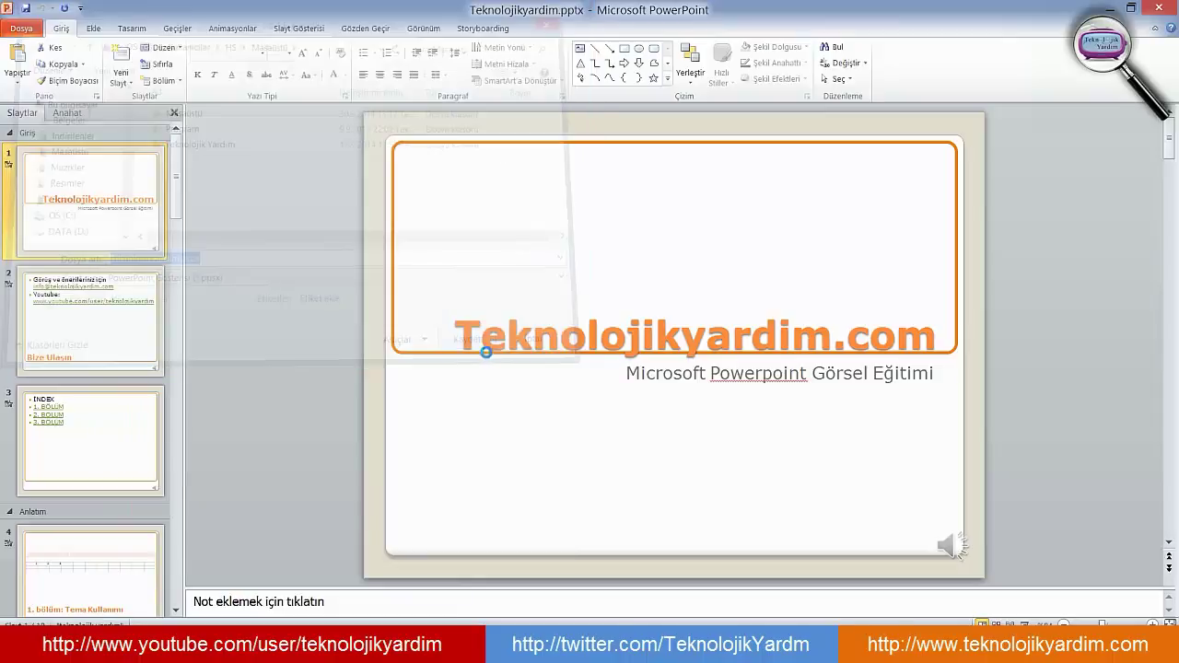
left_click(1111, 9)
Compare the original .pptx and new .ppsx Teknolojikyardim icons on the desktop
left_click(27, 350)
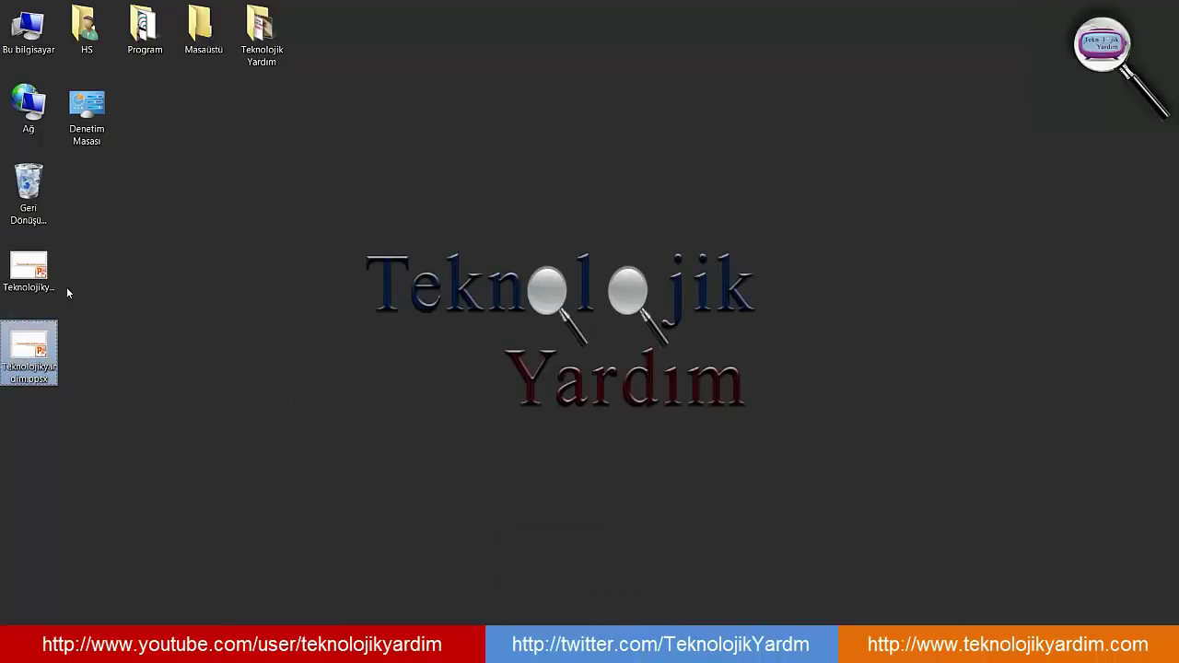
left_click(40, 270)
left_click(30, 357)
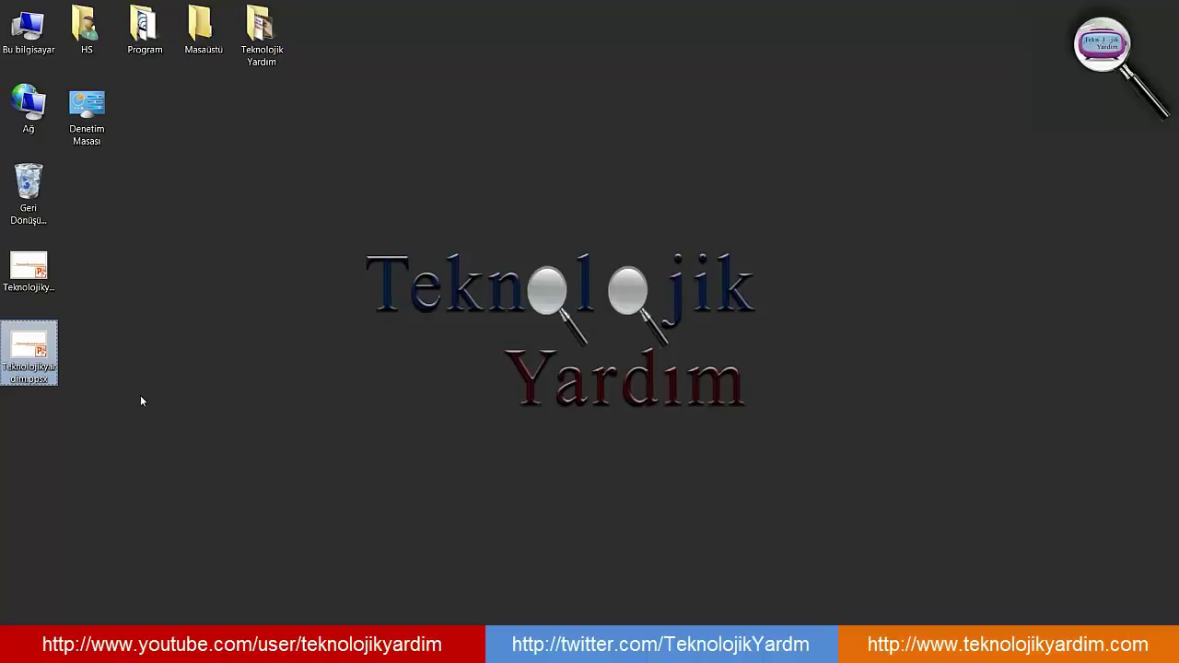
left_click(56, 320)
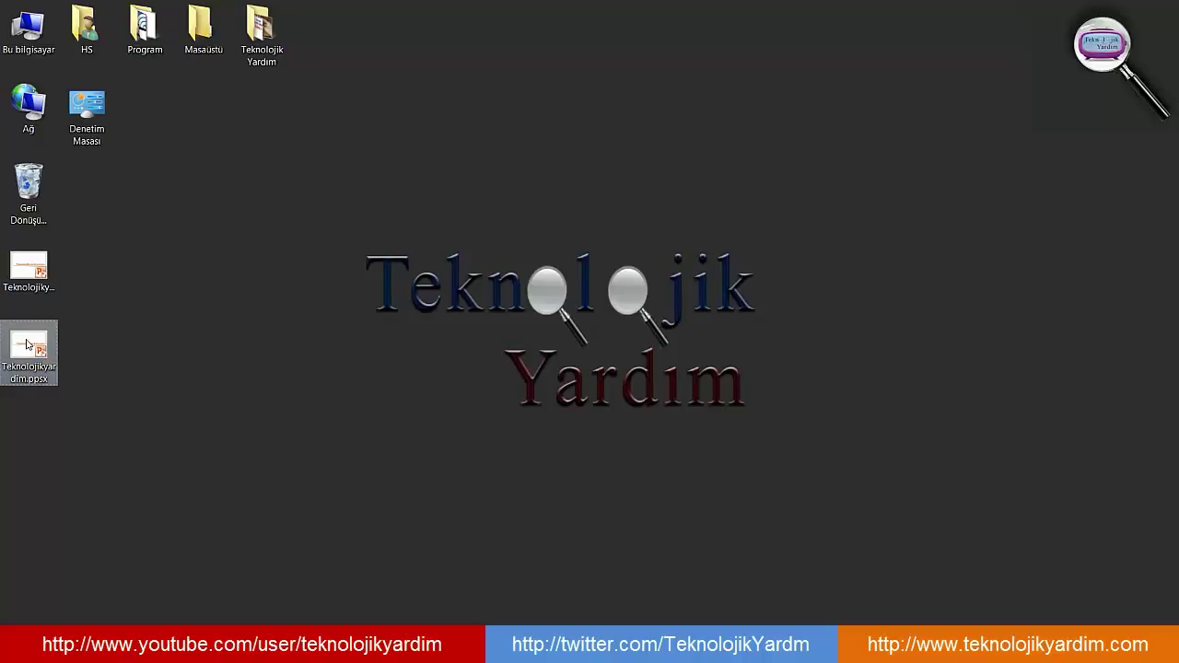
mouse_move(29, 348)
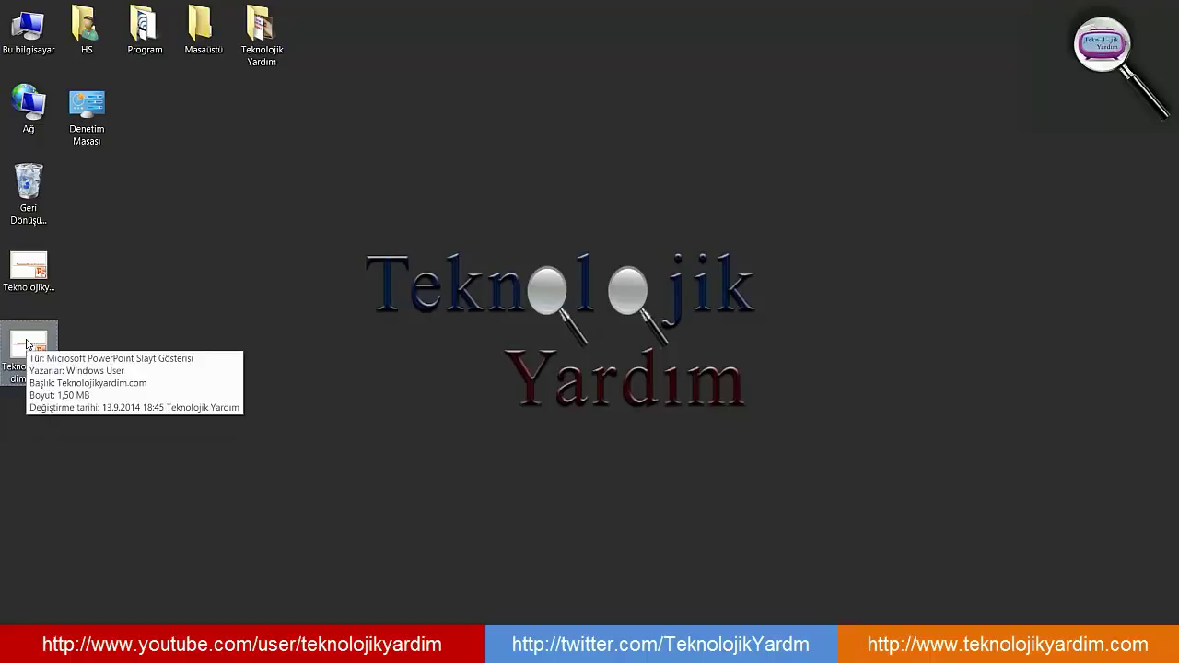
Play Teknolojikyardim.ppsx as a slideshow and end it with Esc
left_click(33, 347)
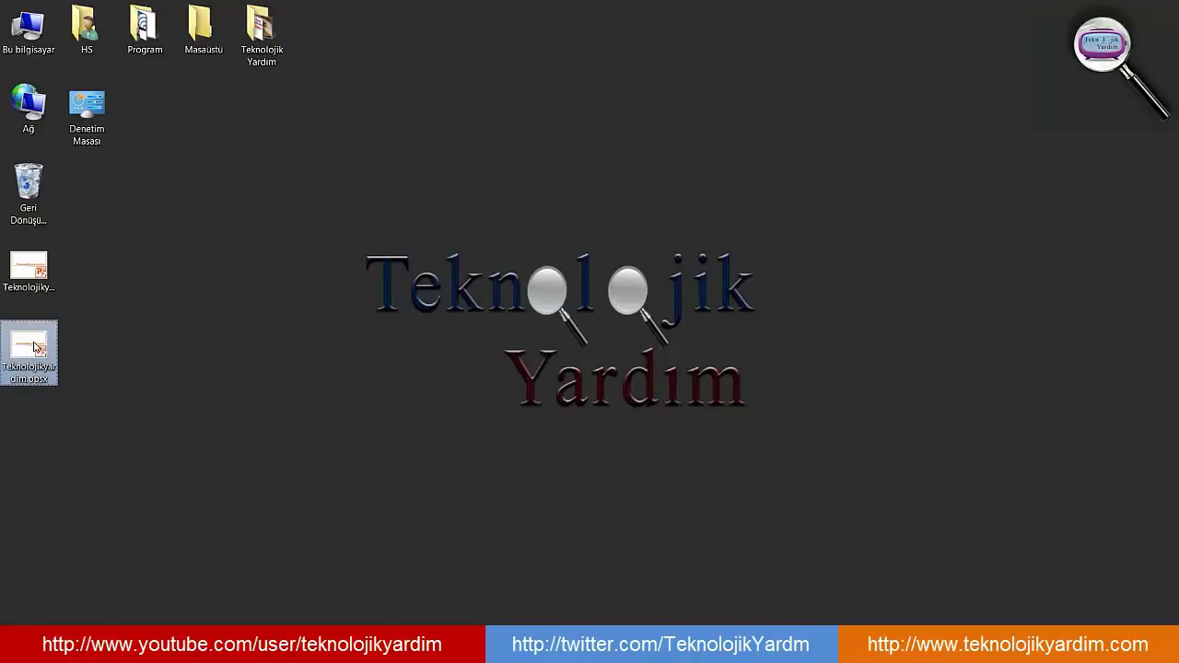
double_click(33, 346)
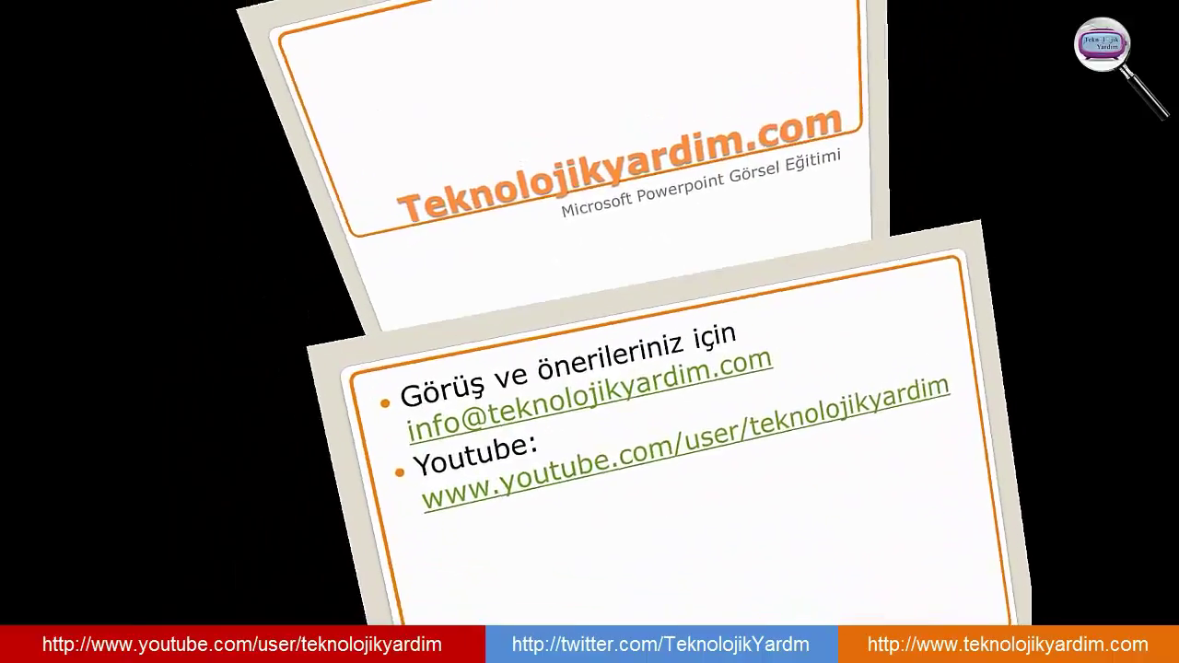
key("Escape")
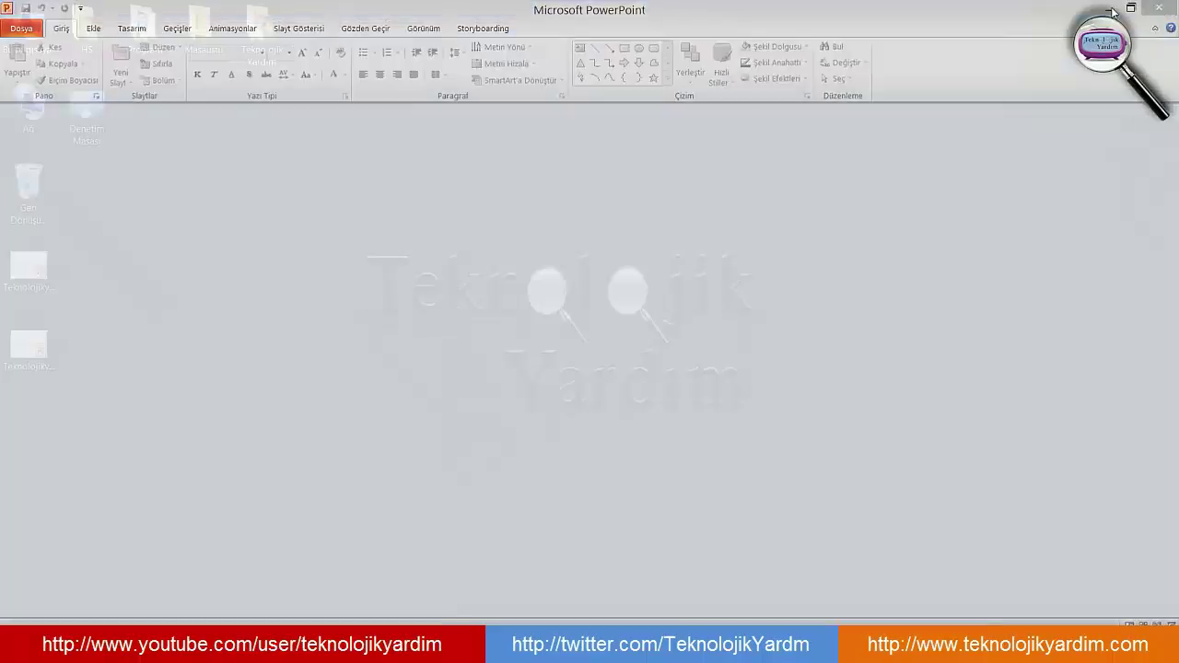
left_click(1158, 8)
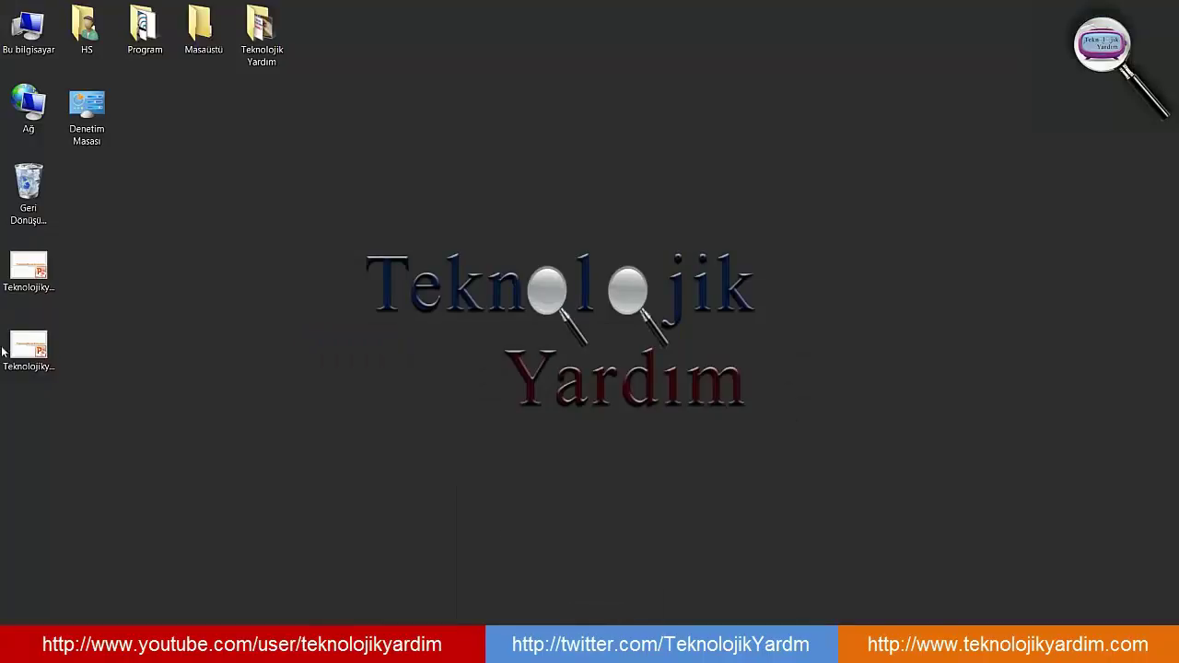
double_click(41, 273)
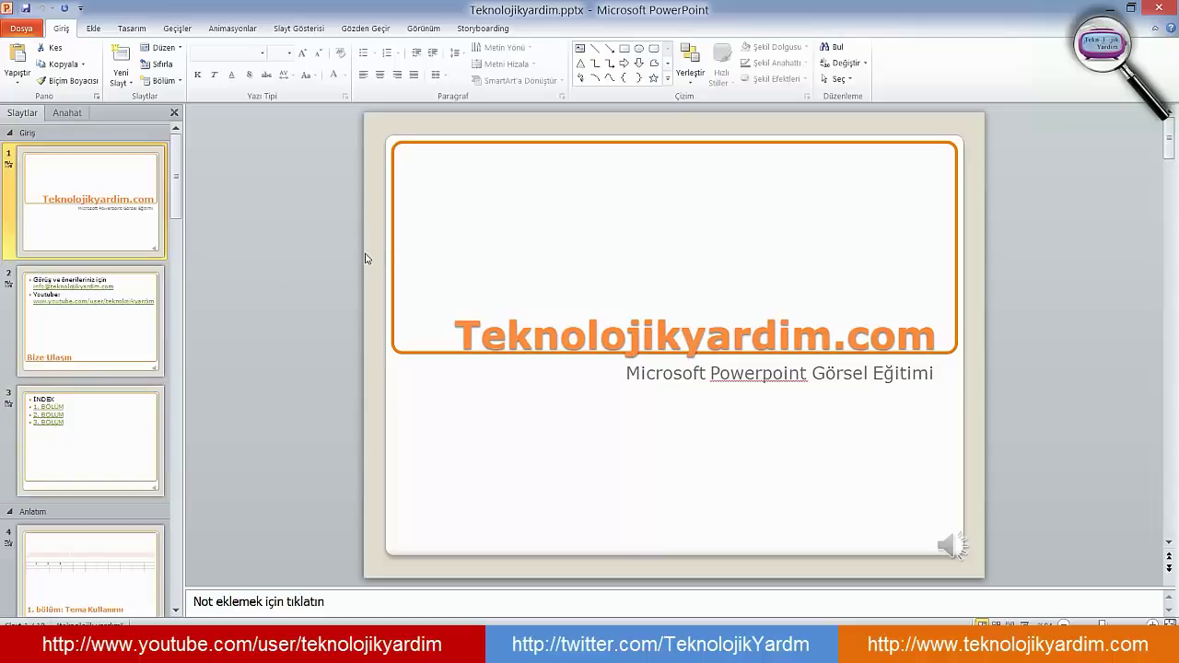
left_click(96, 355)
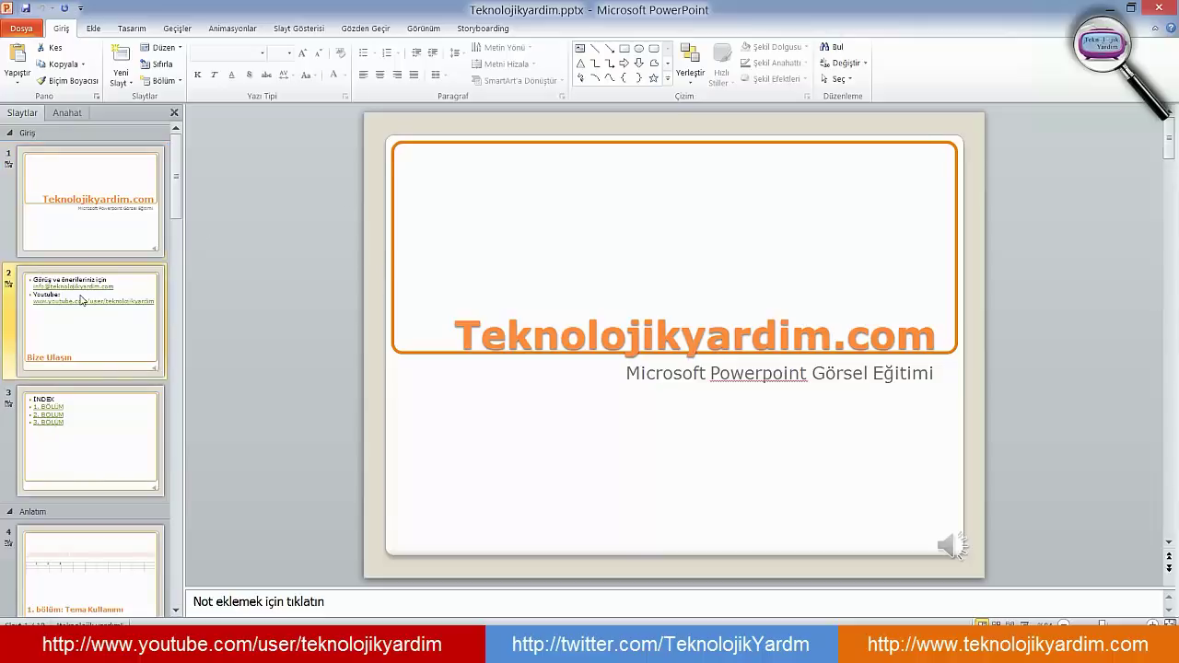
left_click(101, 225)
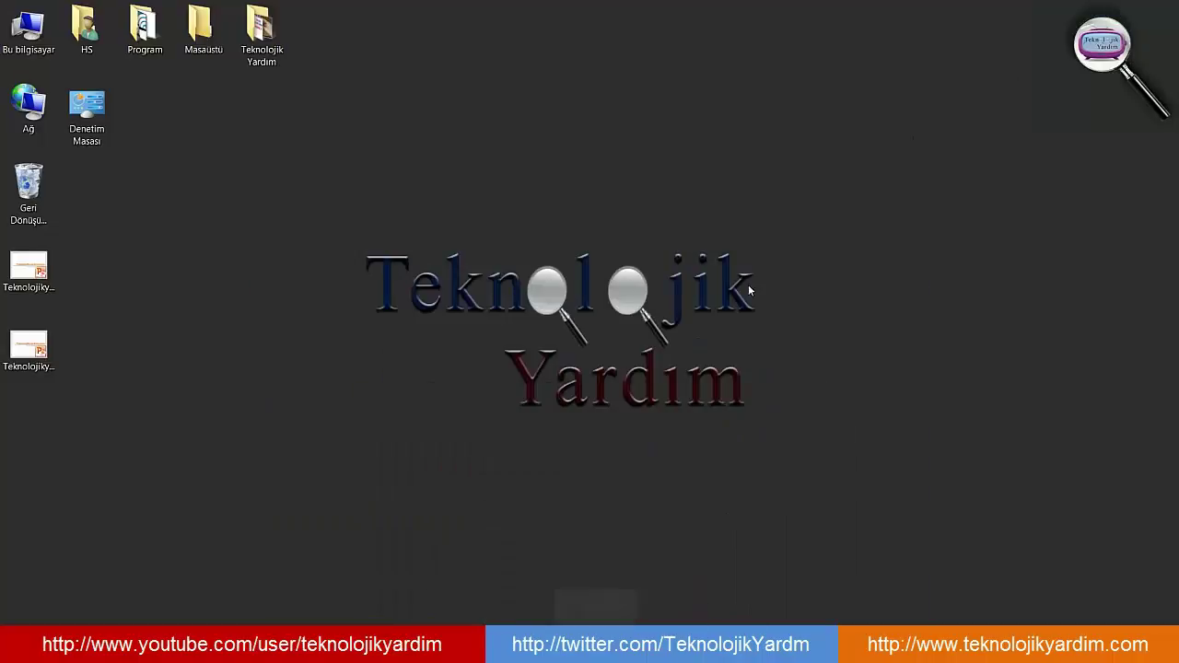
Select and then deselect the Teknolojikyardim.ppsx icon on the desktop
left_click(29, 348)
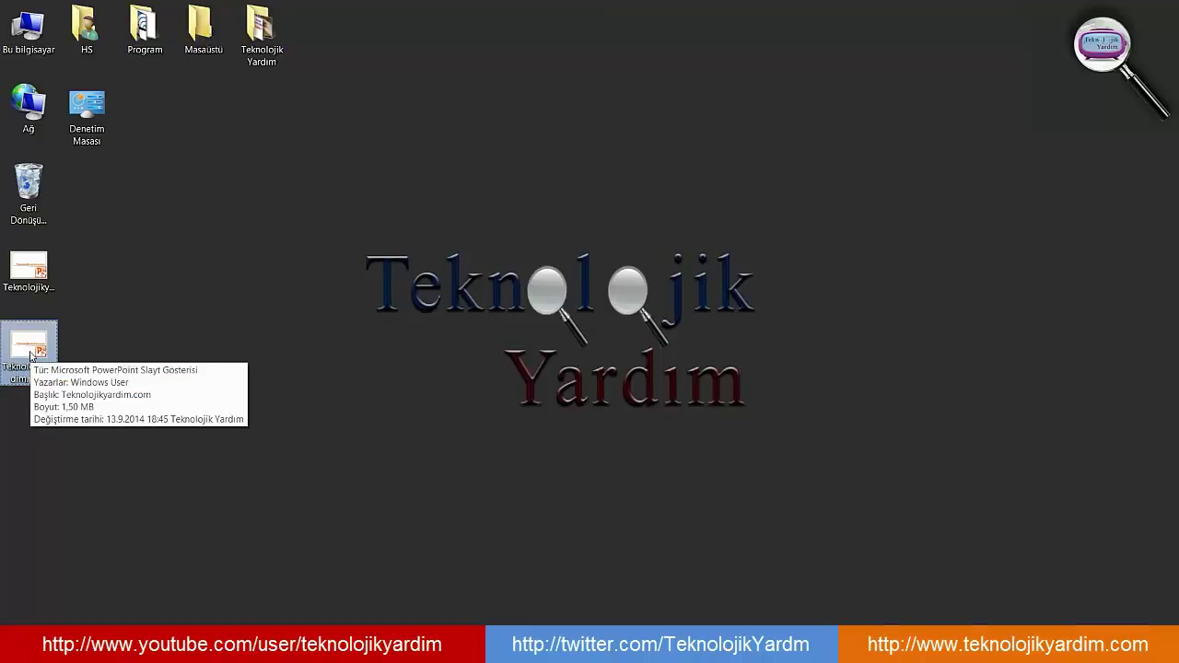
left_click(210, 410)
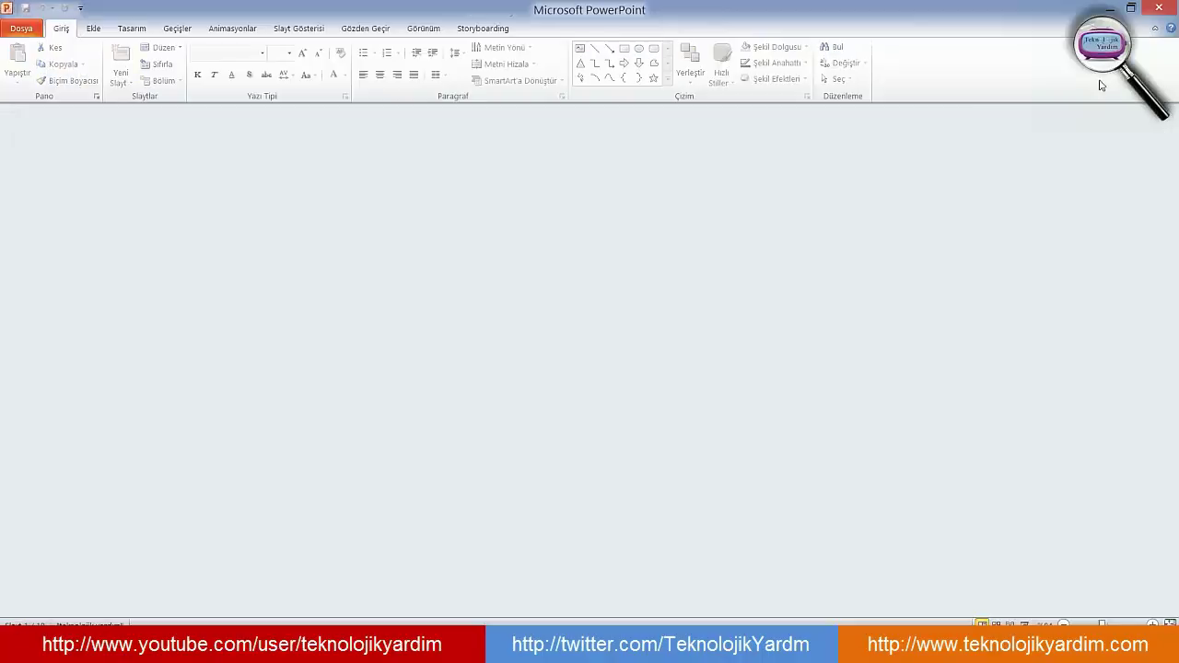
Open Teknolojikyardim.ppsx from Masaüstü through Dosya > Aç as an editable presentation
left_click(31, 29)
left_click(50, 89)
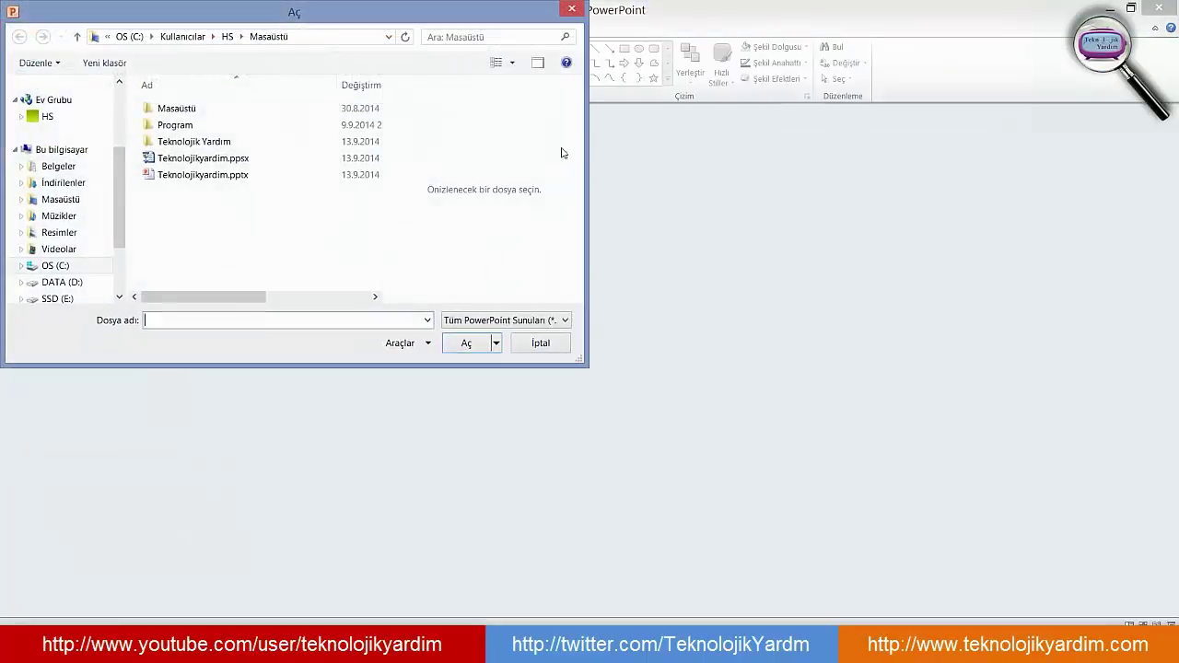
double_click(154, 158)
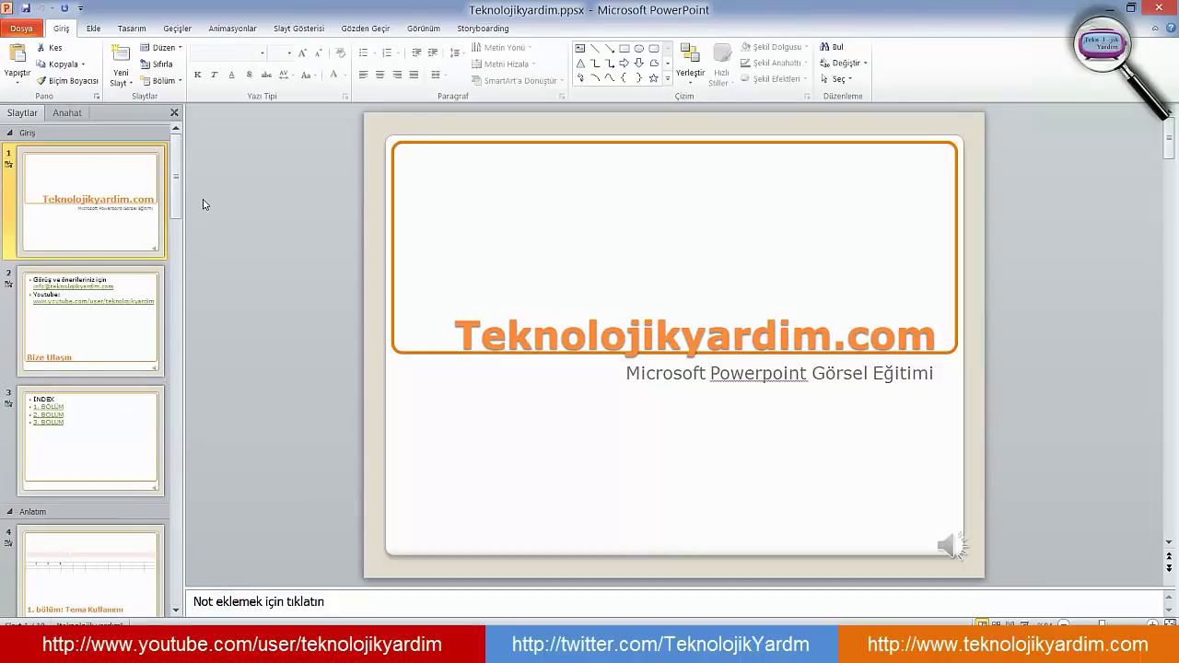
left_click(22, 27)
left_click(59, 71)
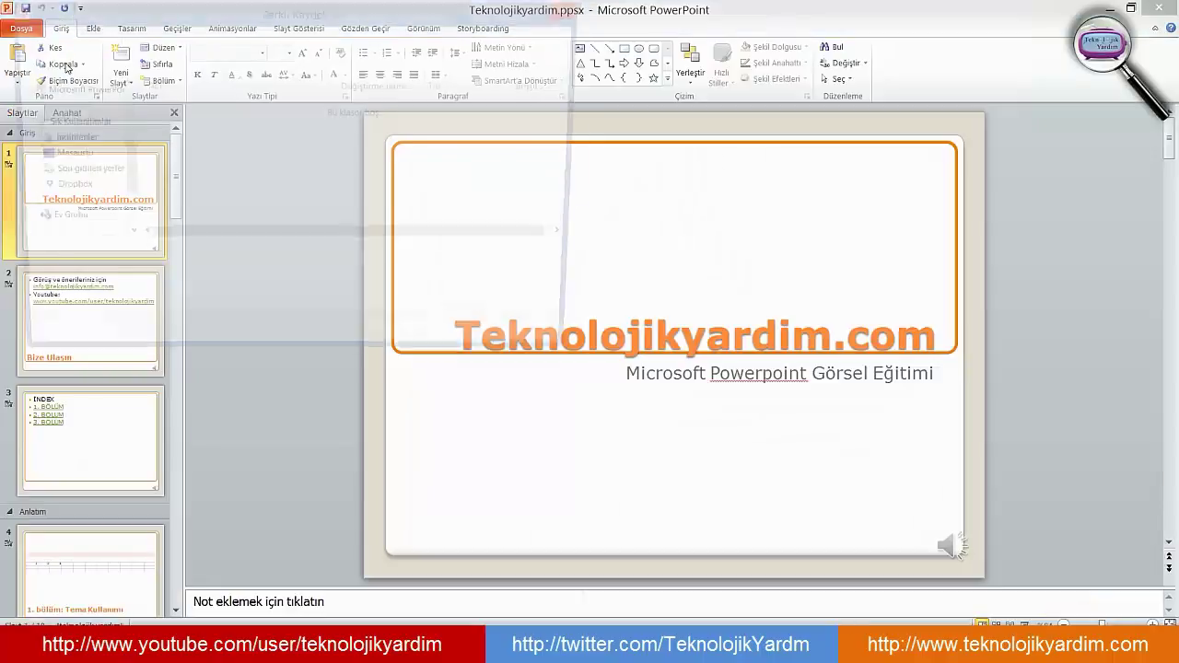
left_click(214, 282)
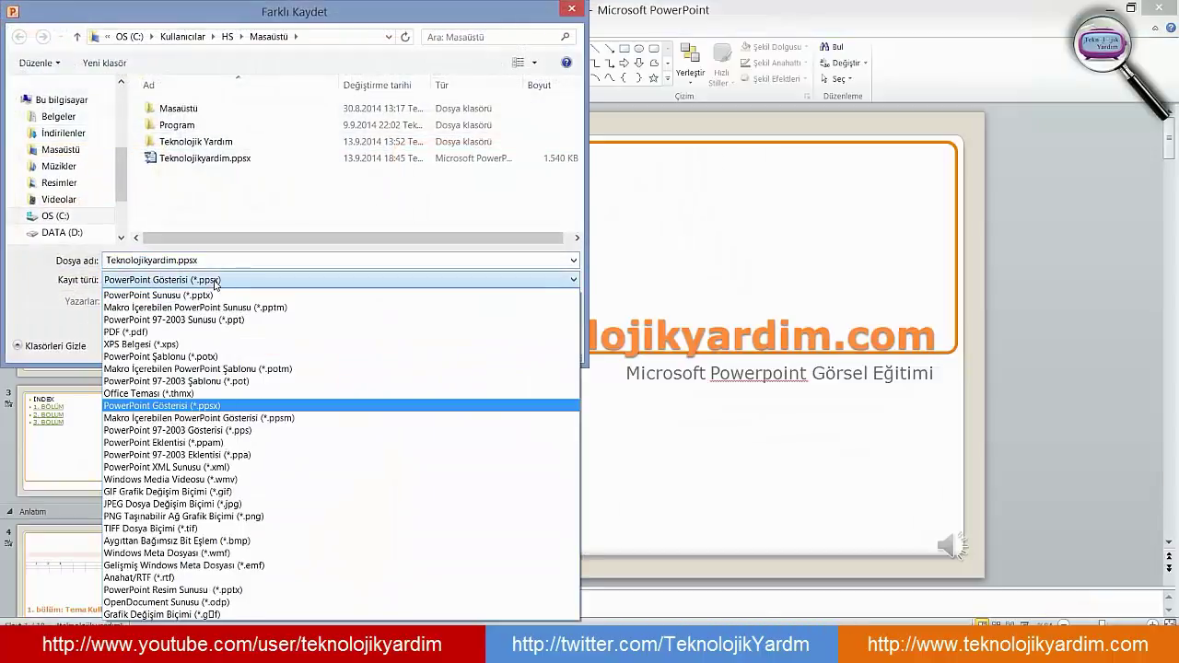
left_click(162, 295)
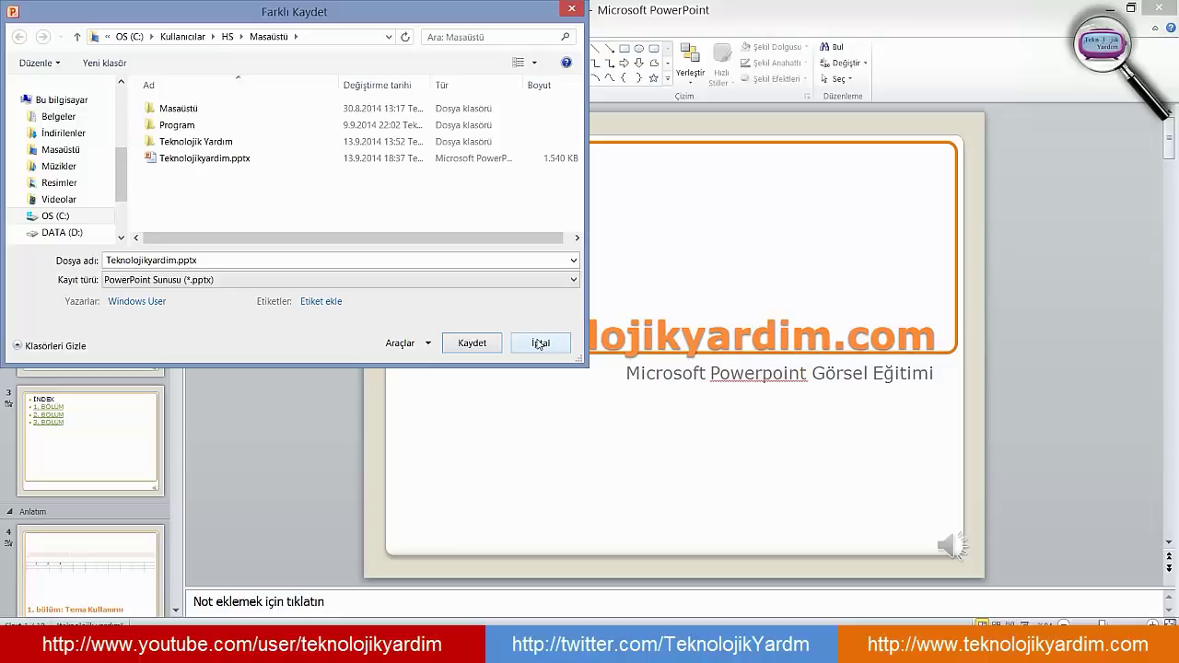
left_click(540, 343)
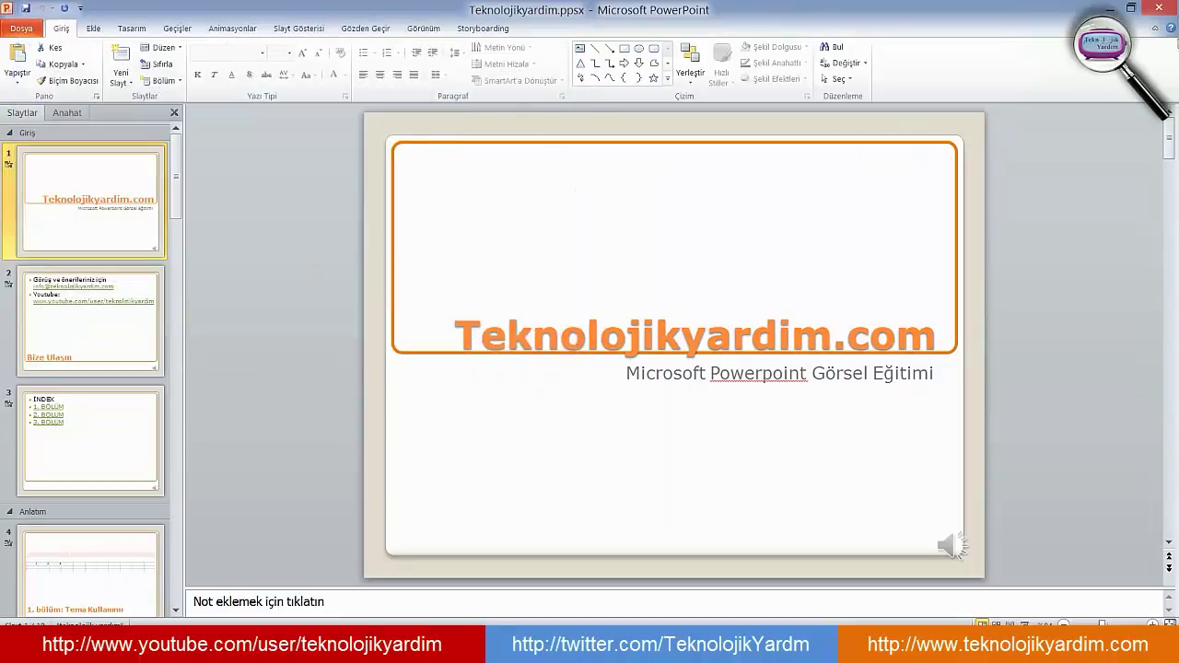
Close the PowerPoint window
left_click(1167, 7)
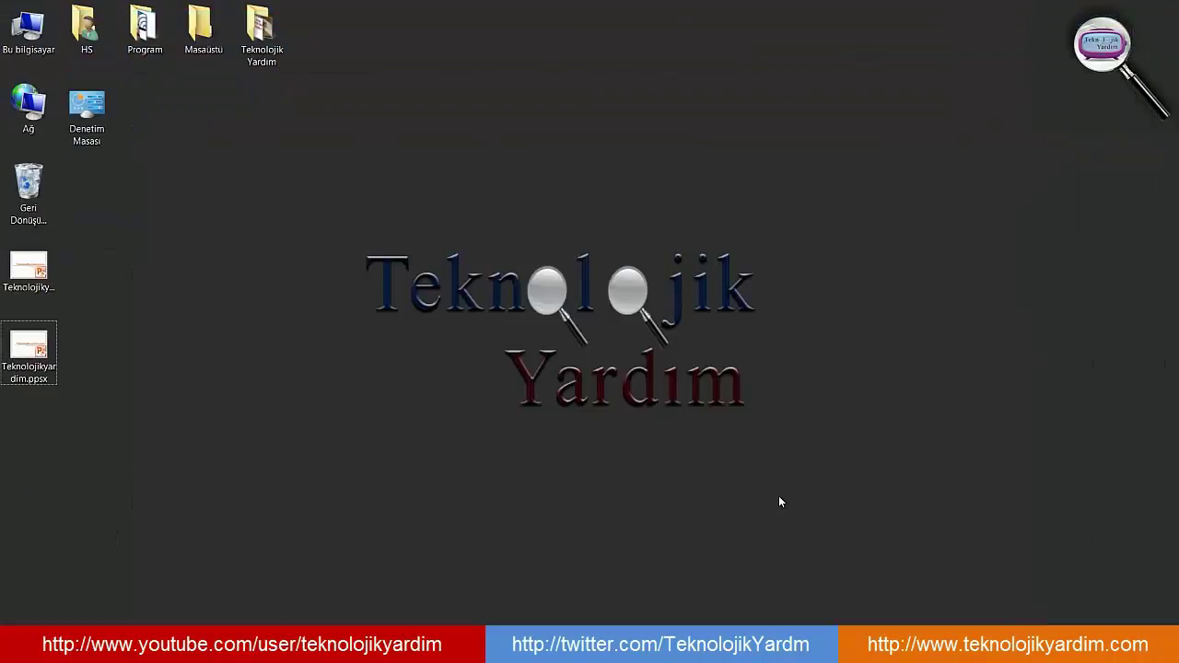